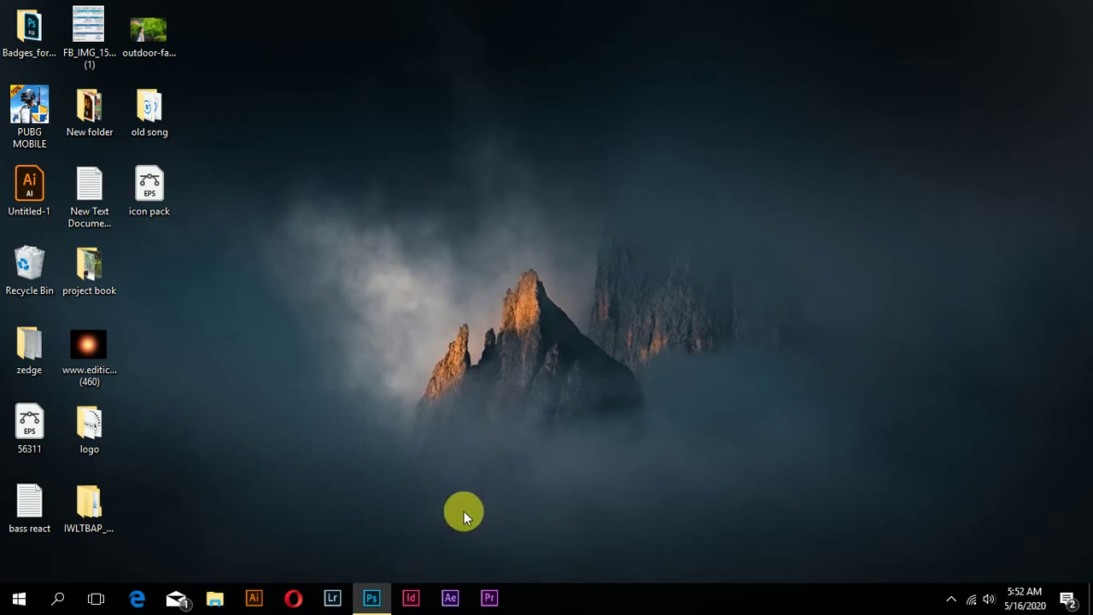
# View the outdoor-family-photoshoot-ann-siang-hill-club-street-007 picture from the desktop in the photo viewer, then close it
pyautogui.click(154, 32)
pyautogui.doubleClick(154, 32)
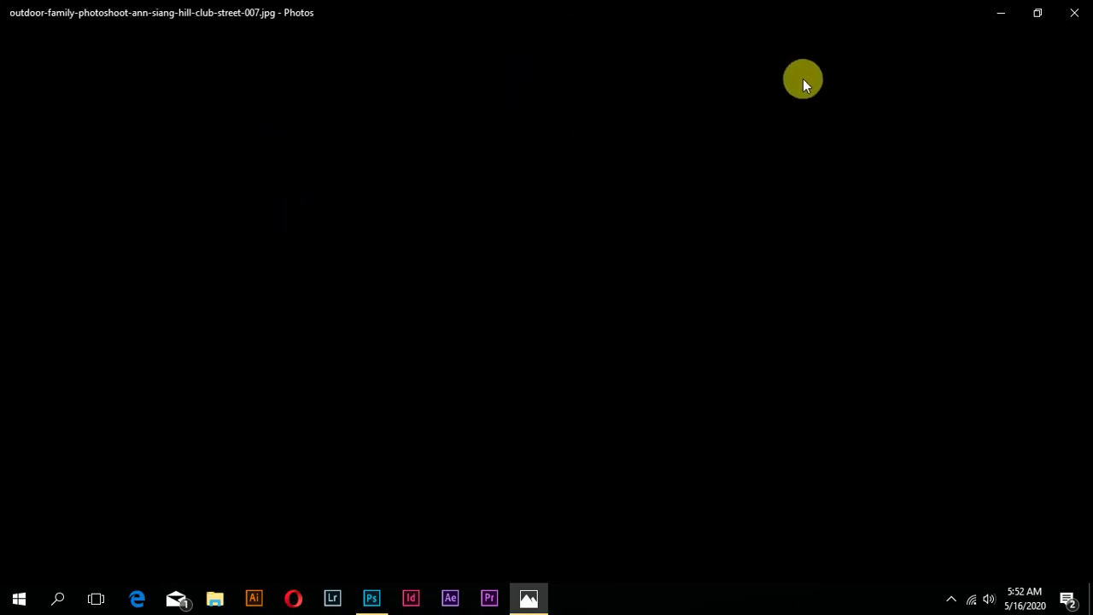
pyautogui.press('Right')
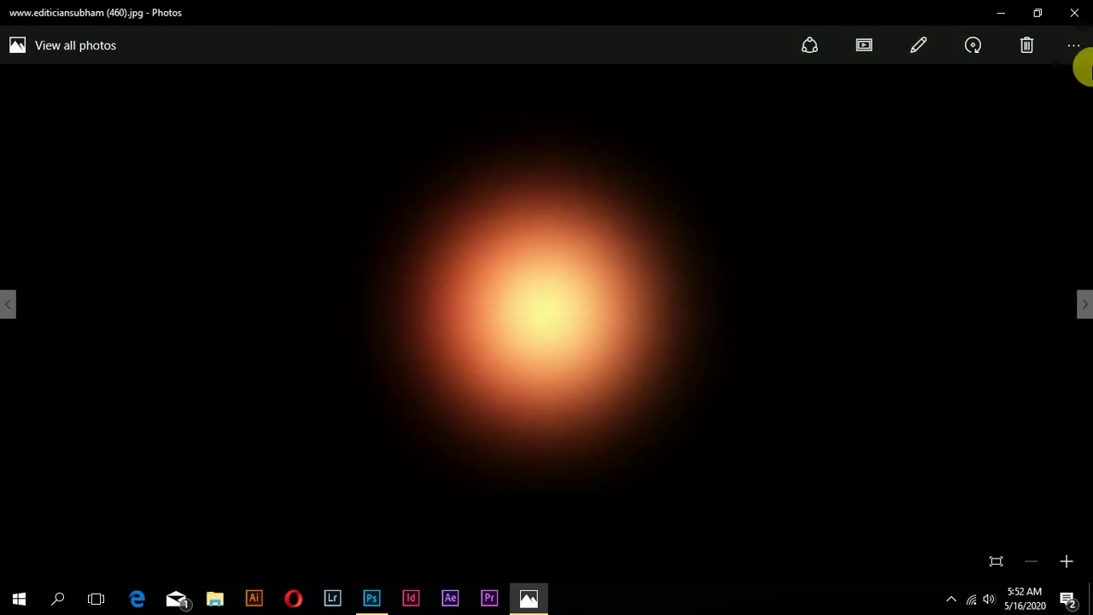
pyautogui.press('Left')
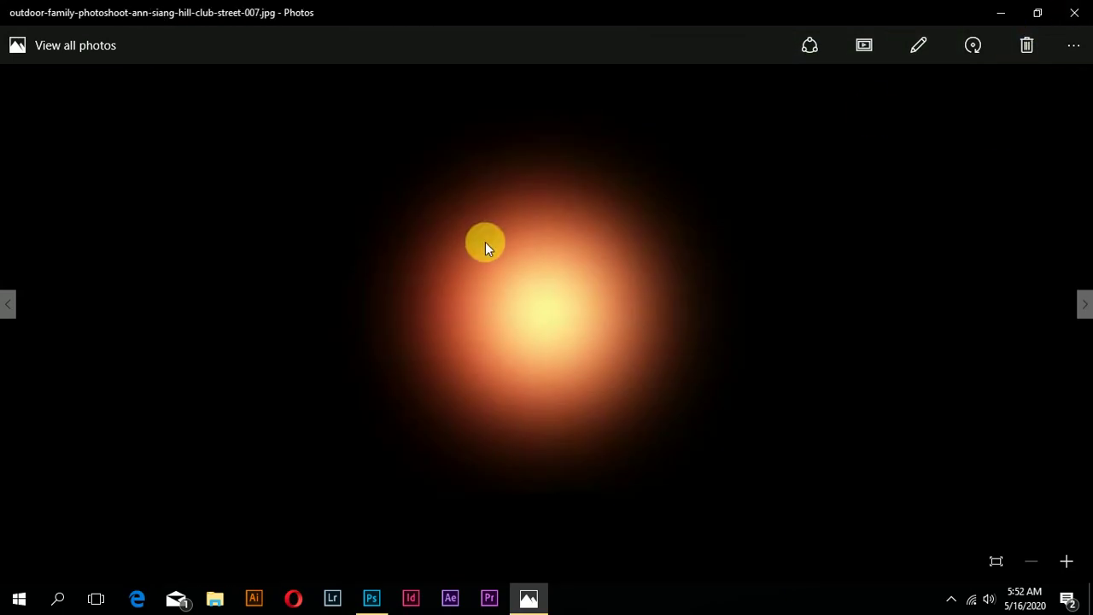
pyautogui.click(1076, 19)
pyautogui.click(149, 32)
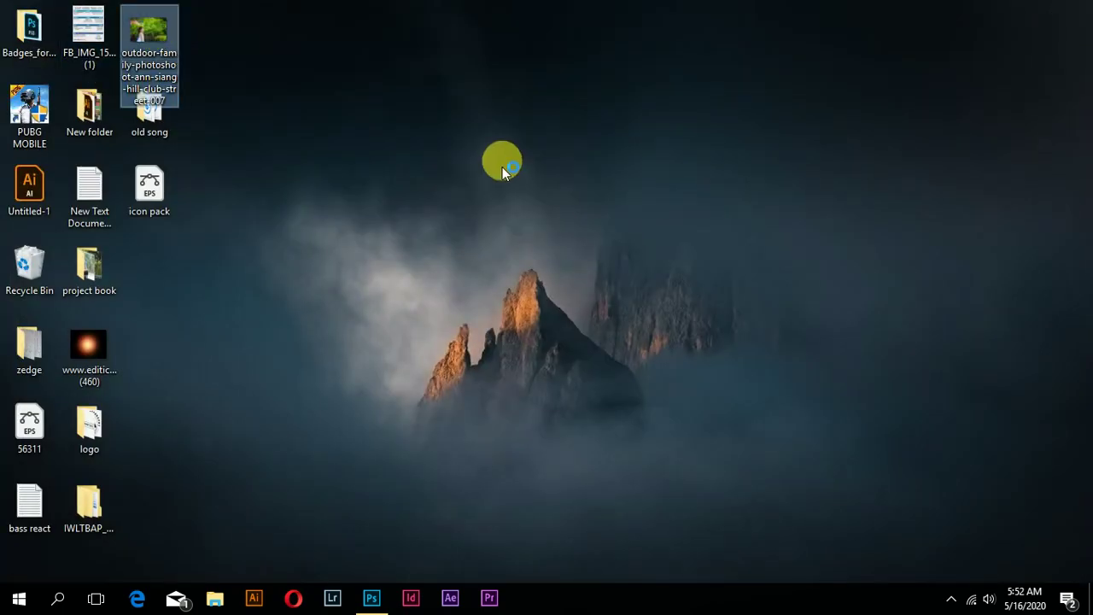
pyautogui.press('Return')
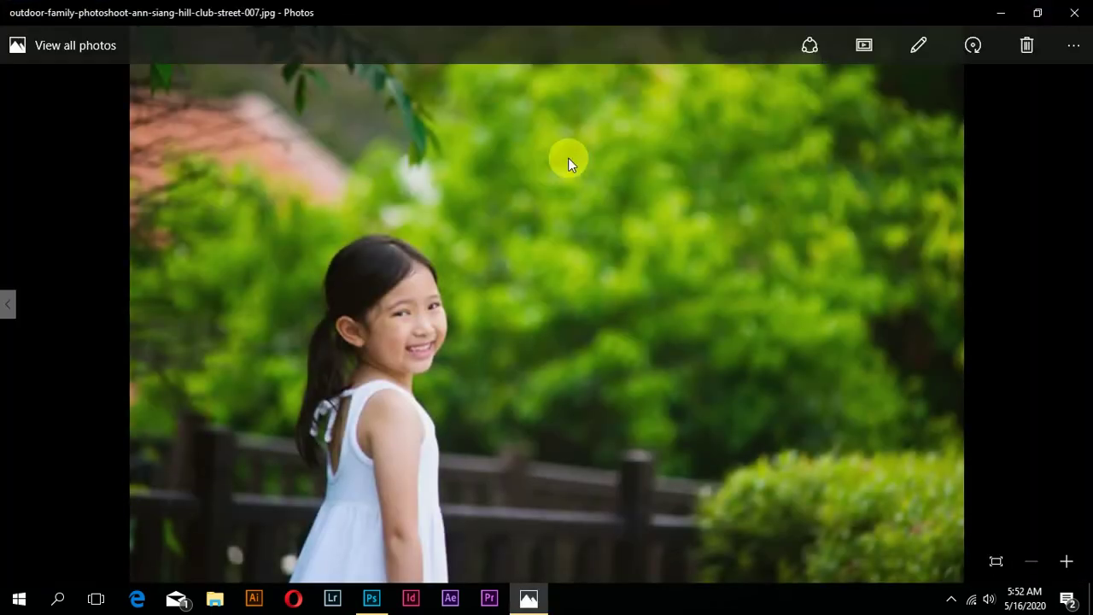
pyautogui.click(1075, 15)
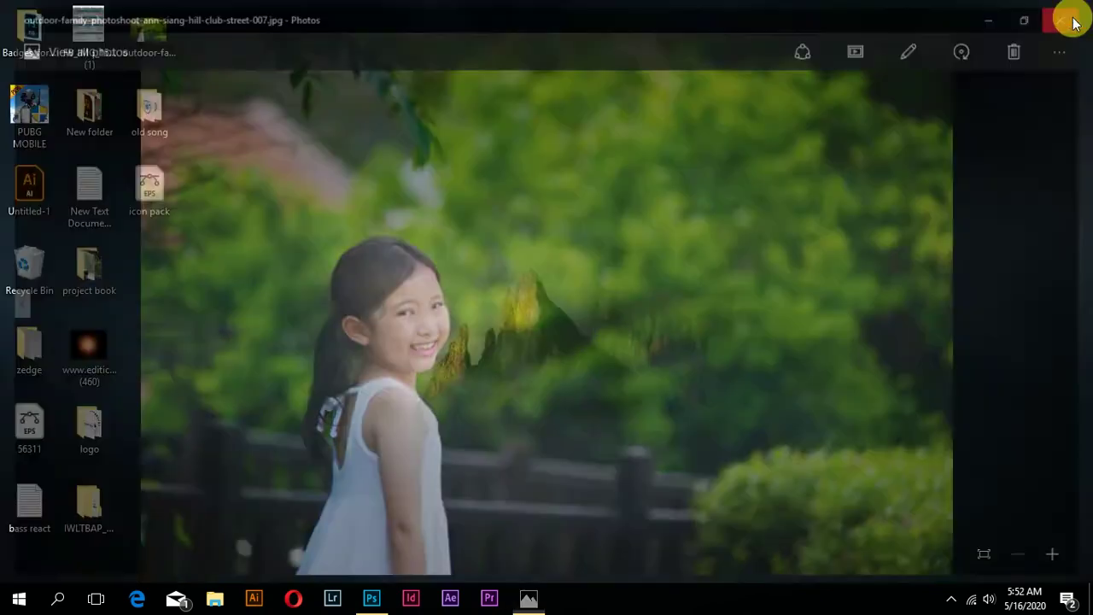
# Switch to Photoshop and open outdoor-family-photoshoot-ann-siang-hill-club-street-007.jpg from the desktop in a maximized window
pyautogui.click(370, 596)
pyautogui.doubleClick(522, 26)
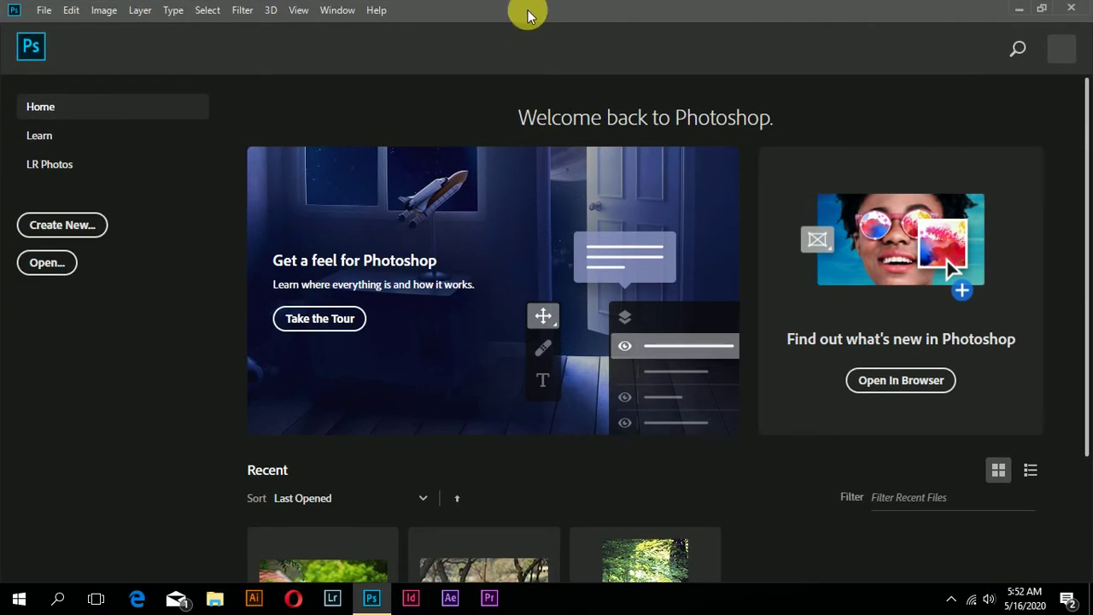
pyautogui.moveTo(528, 16); pyautogui.dragTo(700, 49)
pyautogui.moveTo(147, 10); pyautogui.dragTo(614, 301)
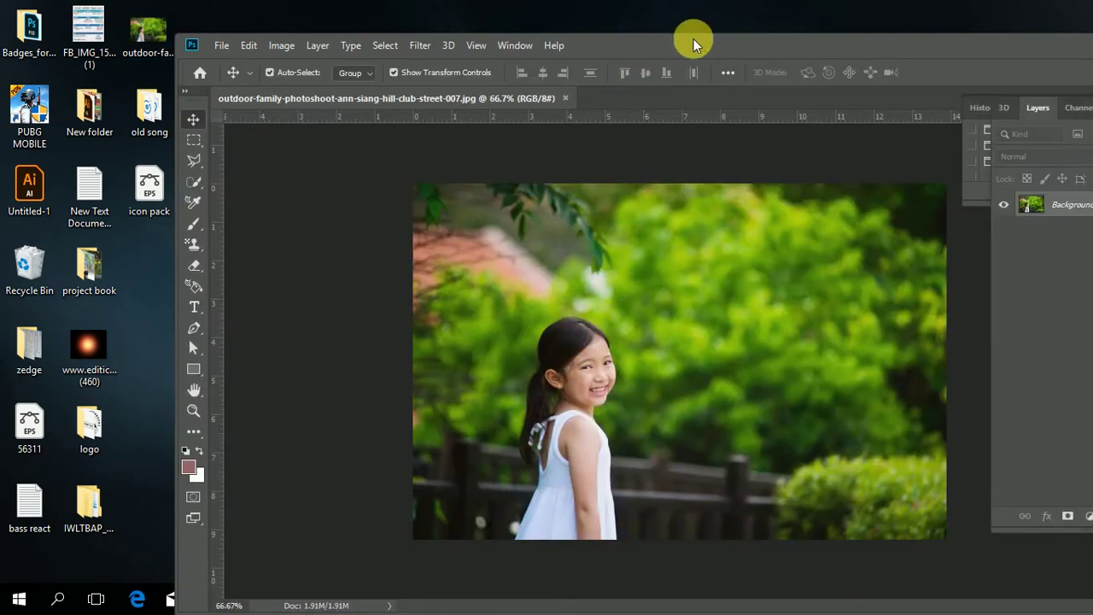
pyautogui.doubleClick(693, 38)
pyautogui.click(983, 71)
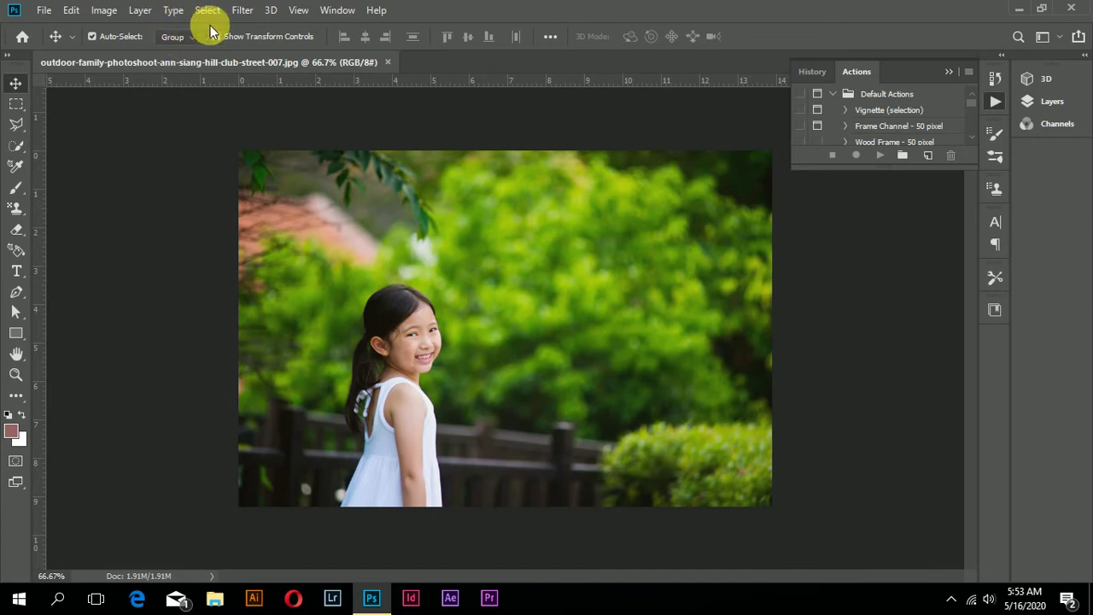
pyautogui.click(244, 11)
pyautogui.click(262, 106)
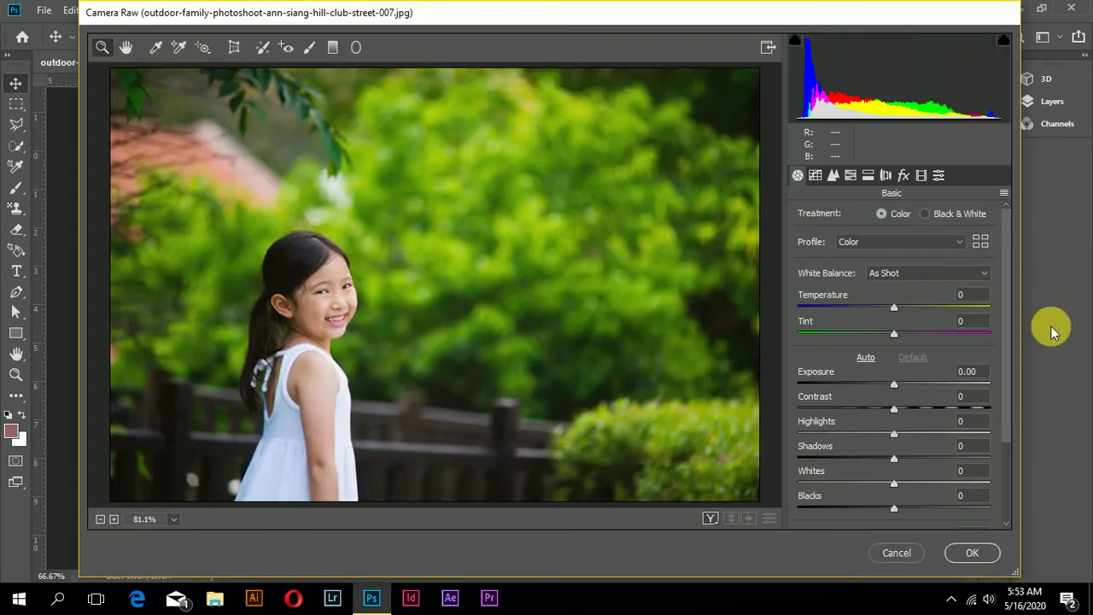
pyautogui.click(850, 176)
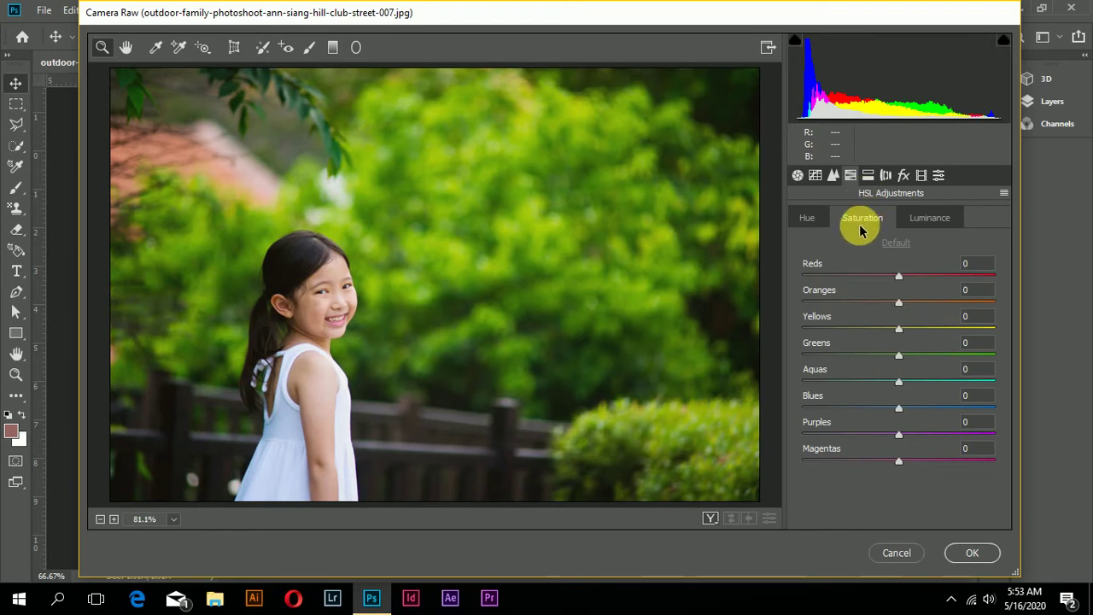
pyautogui.moveTo(901, 359); pyautogui.dragTo(904, 408)
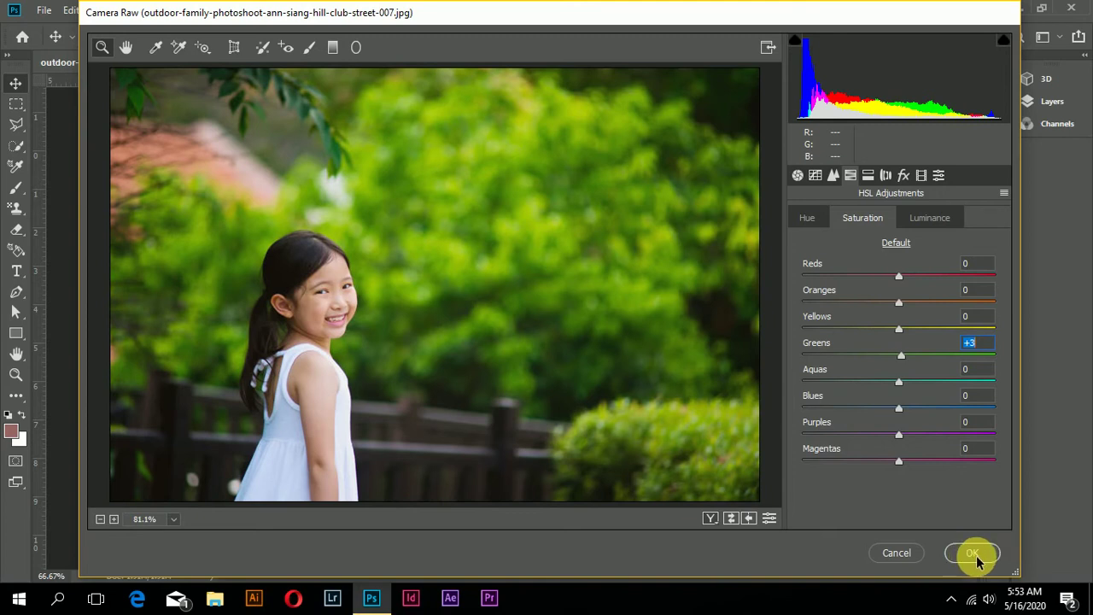
pyautogui.click(896, 554)
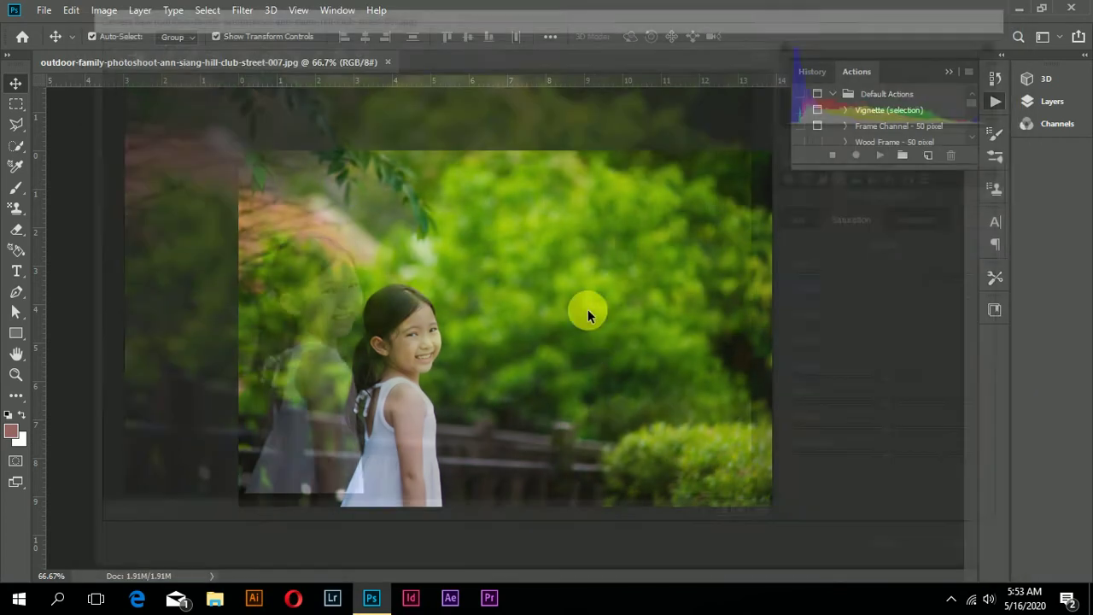
# Show the layer stack and unlock the Background layer to make it a regular layer
pyautogui.click(949, 72)
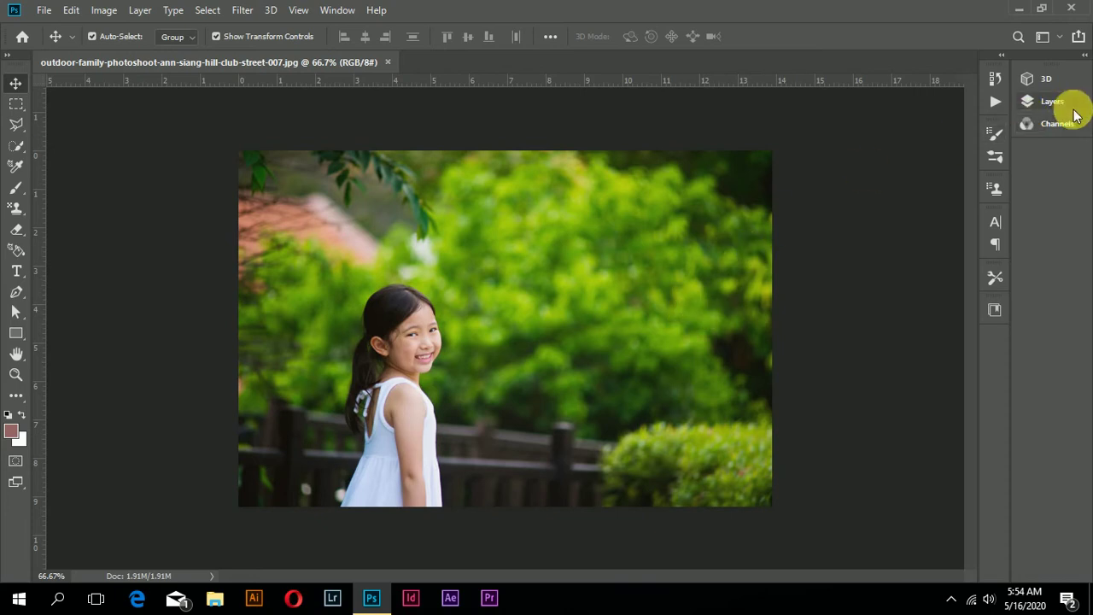
pyautogui.click(1032, 101)
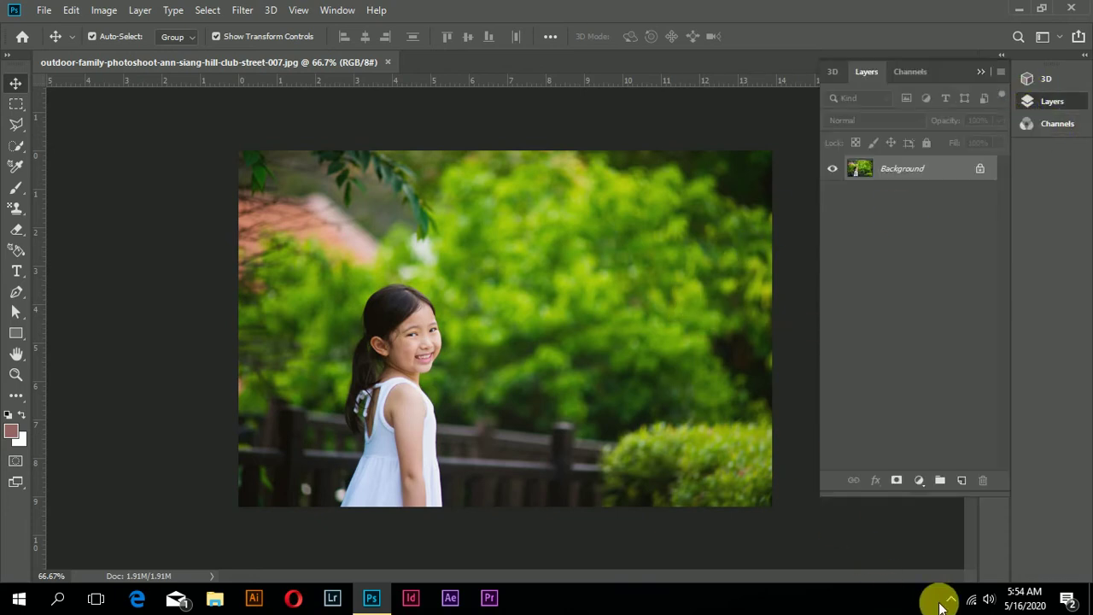
pyautogui.click(920, 480)
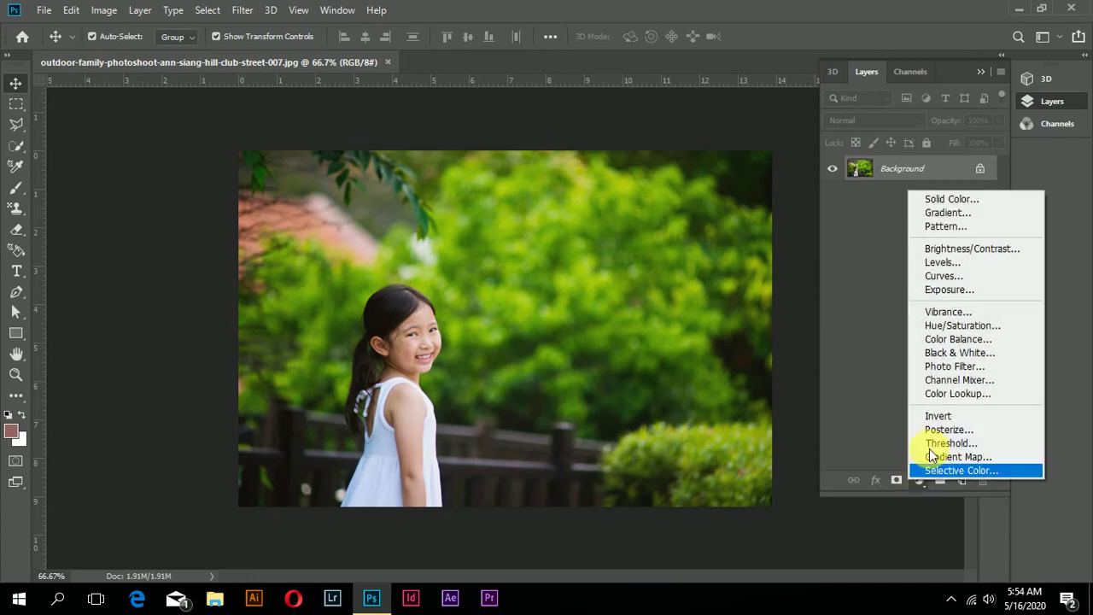
pyautogui.click(880, 431)
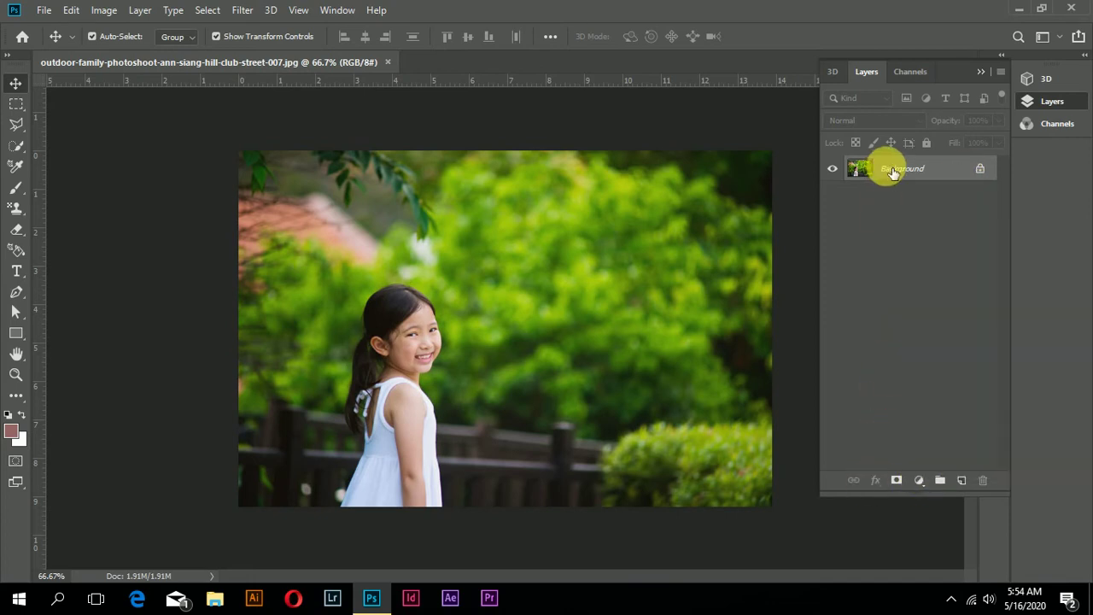
pyautogui.click(980, 168)
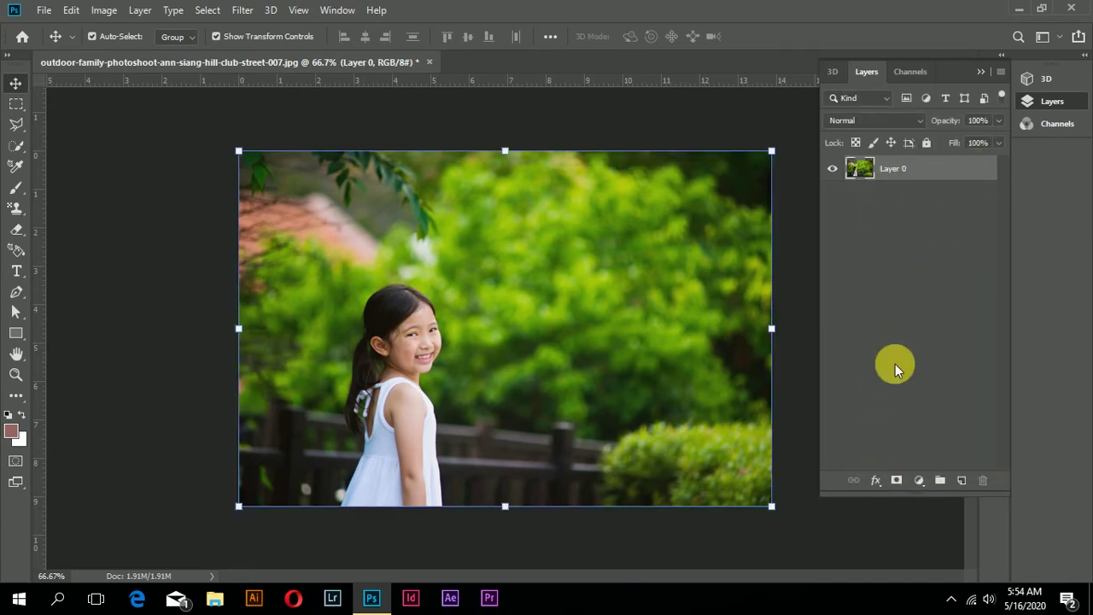
pyautogui.moveTo(896, 166); pyautogui.dragTo(893, 517)
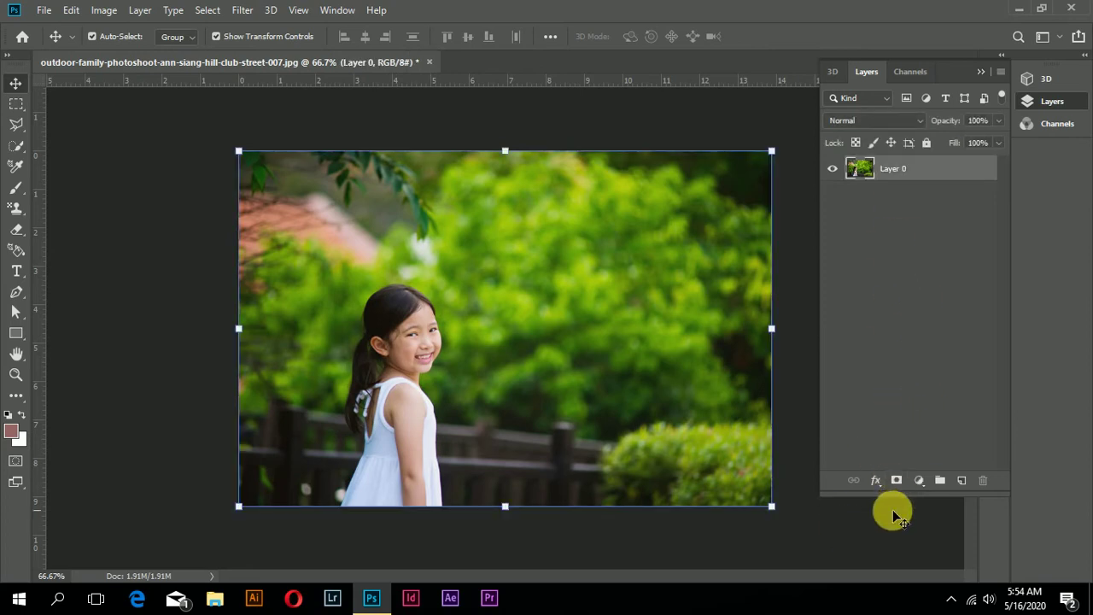
# Add a Channel Mixer adjustment layer above the photo layer, with Red as its output channel
pyautogui.click(920, 480)
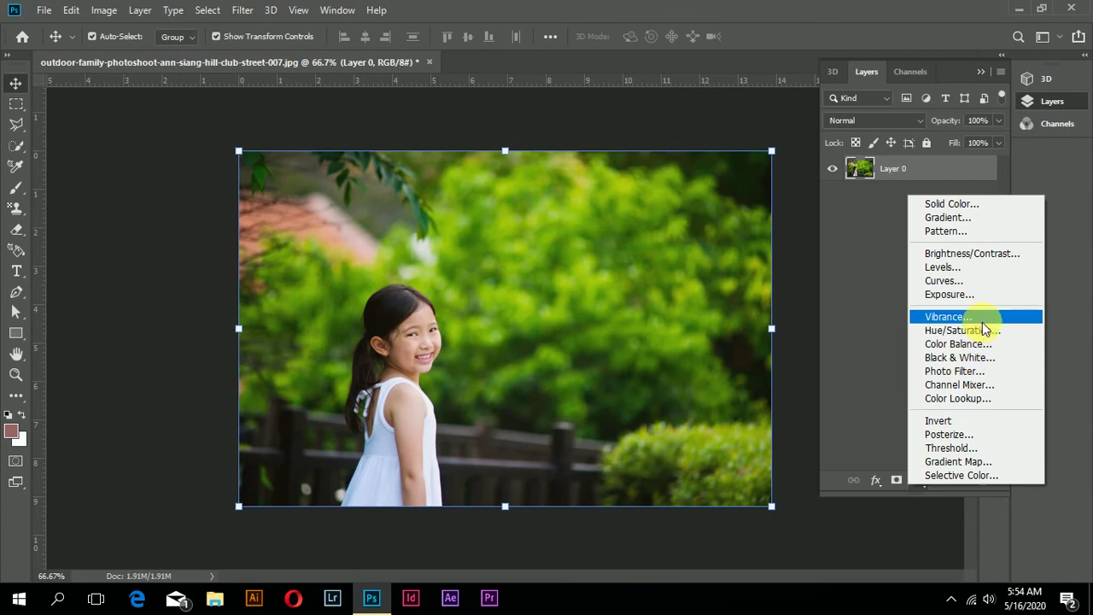
pyautogui.click(961, 384)
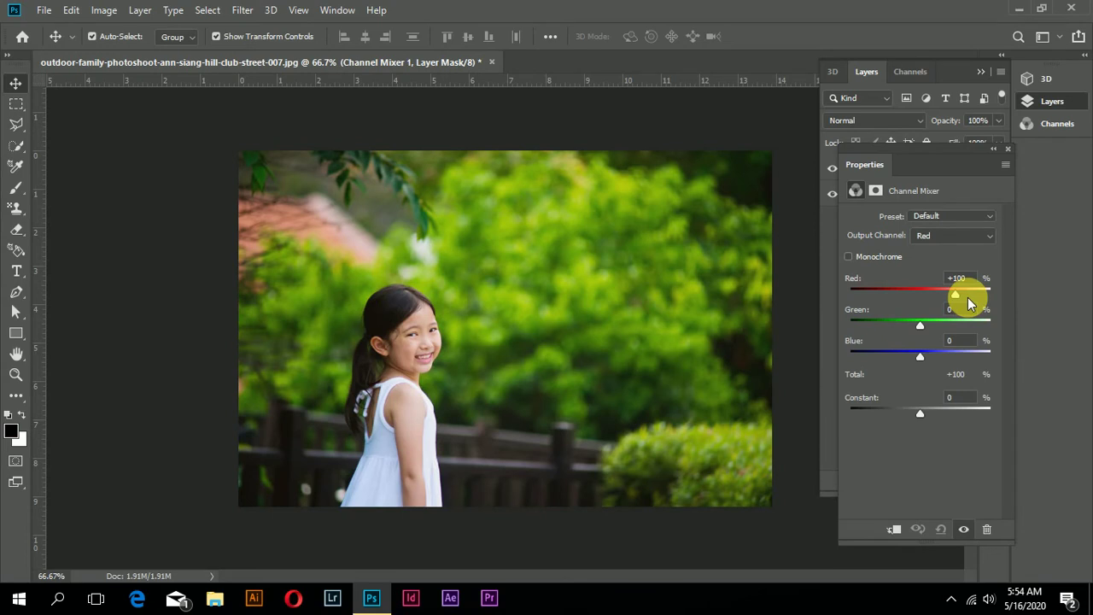
pyautogui.click(962, 235)
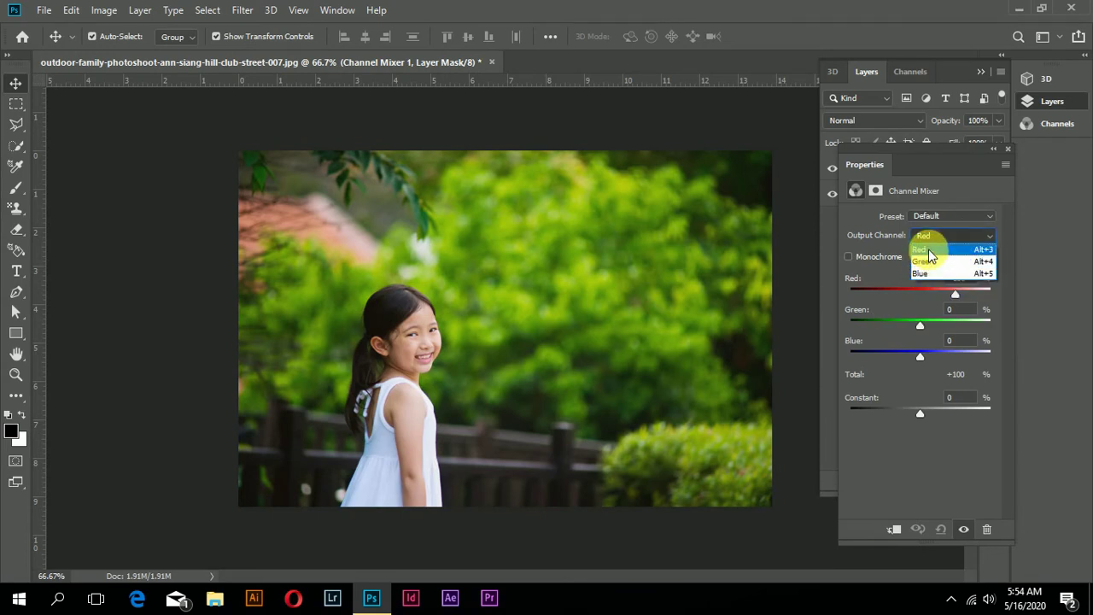
pyautogui.click(928, 249)
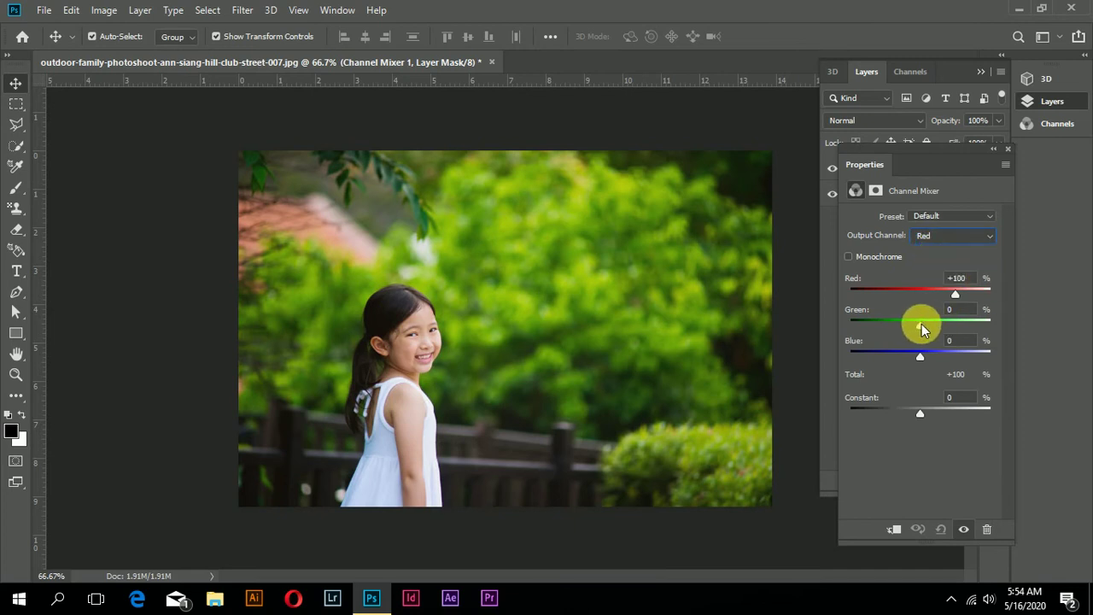
# Set the Channel Mixer's Red output to Red -82%, Green +200% and Blue -141%, and close its settings
pyautogui.moveTo(923, 329); pyautogui.dragTo(1008, 326)
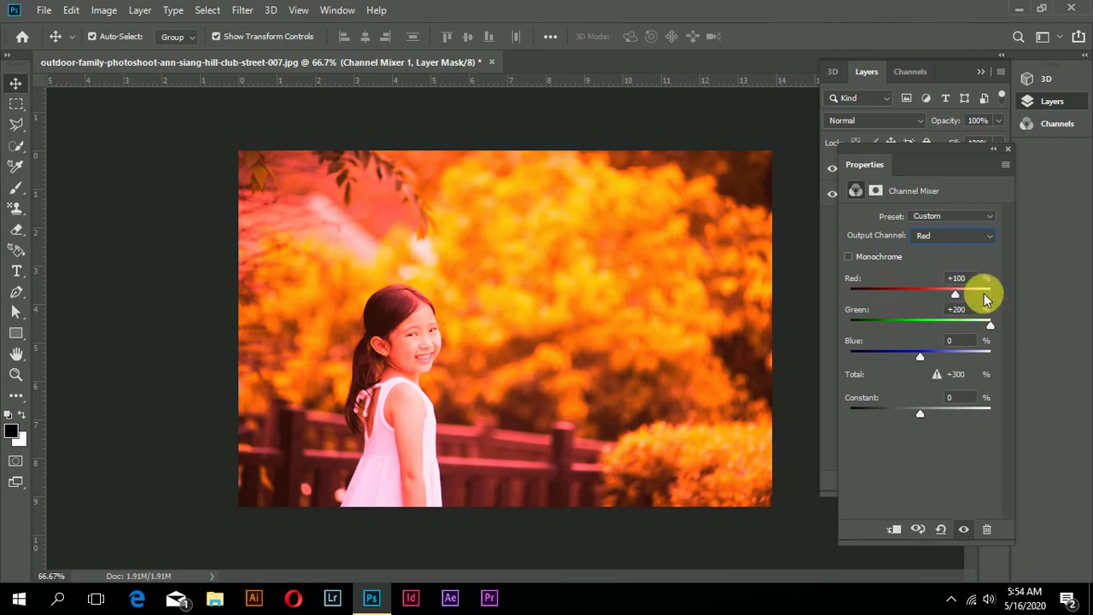
pyautogui.moveTo(955, 299); pyautogui.dragTo(893, 297)
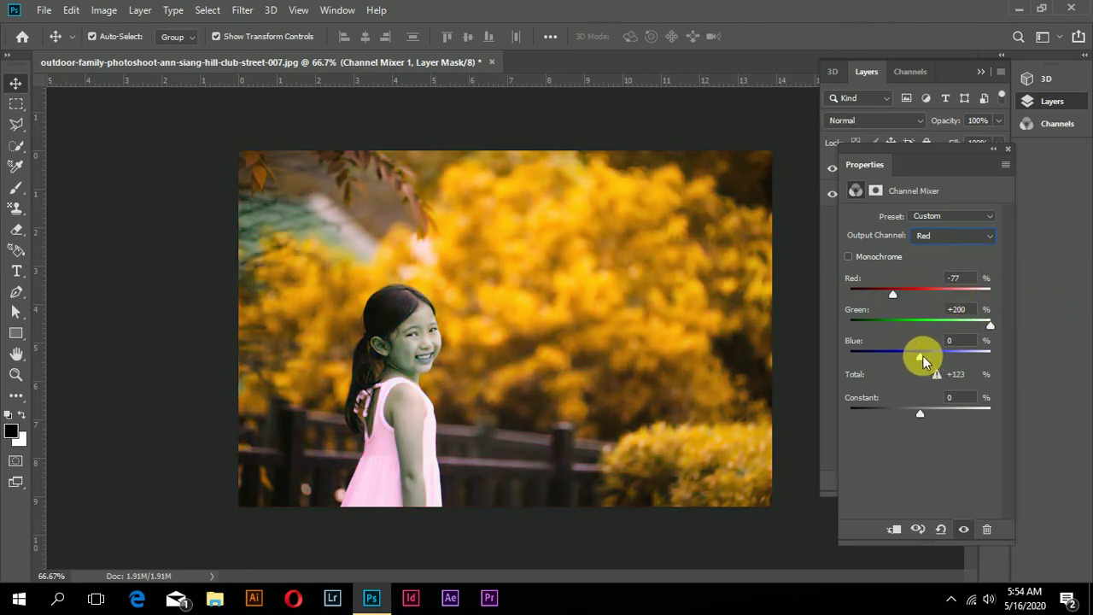
pyautogui.moveTo(922, 356); pyautogui.dragTo(871, 358)
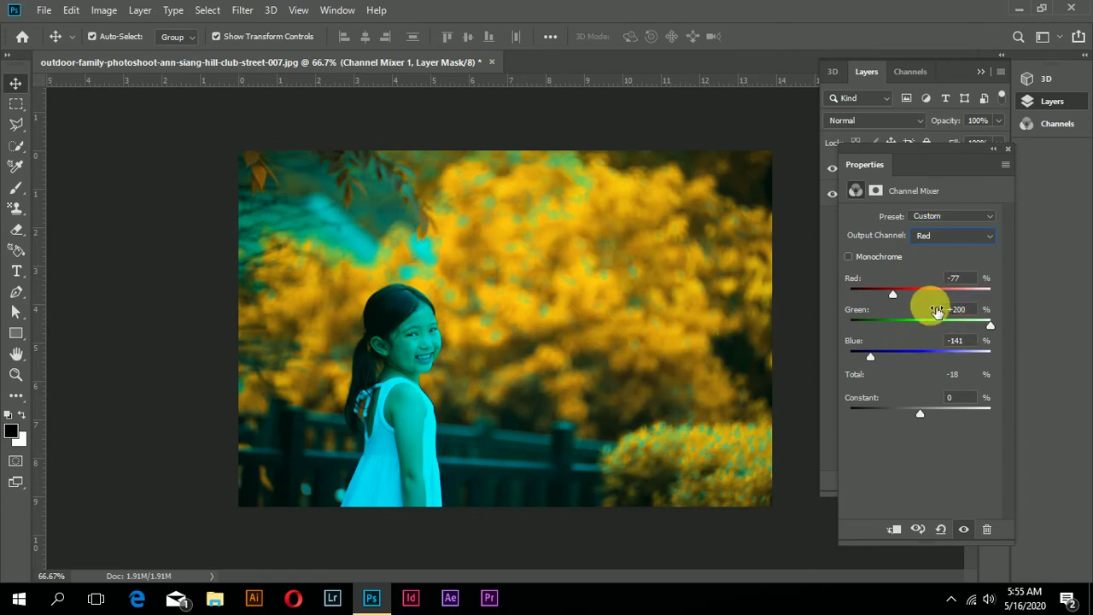
pyautogui.moveTo(896, 293)
pyautogui.mouseDown()
pyautogui.moveTo(917, 293)
pyautogui.moveTo(877, 297)
pyautogui.moveTo(910, 301)
pyautogui.moveTo(893, 301)
pyautogui.mouseUp()
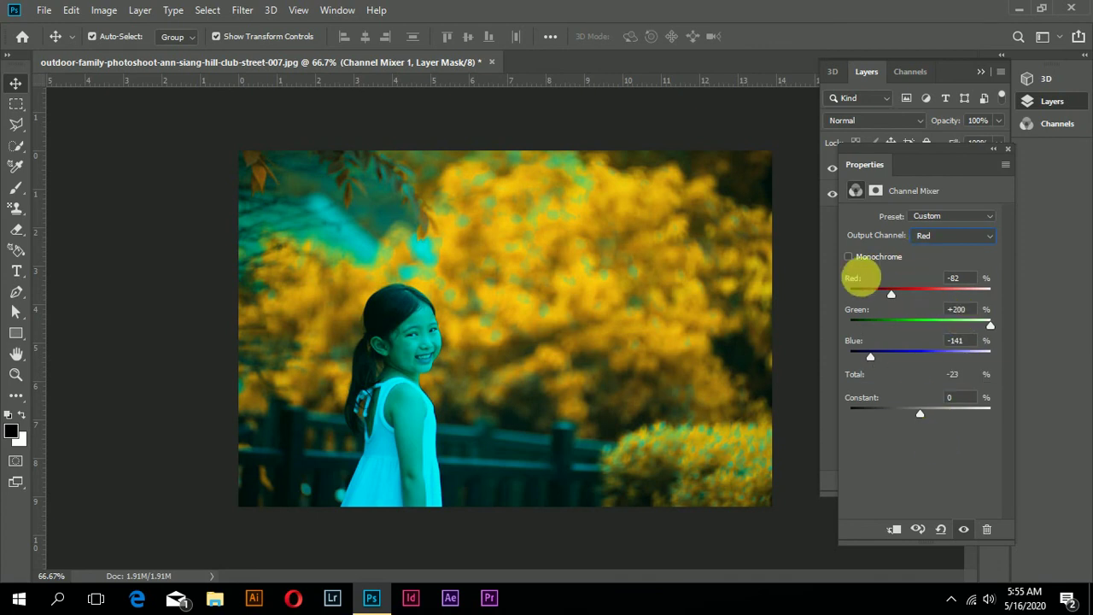
pyautogui.click(1008, 148)
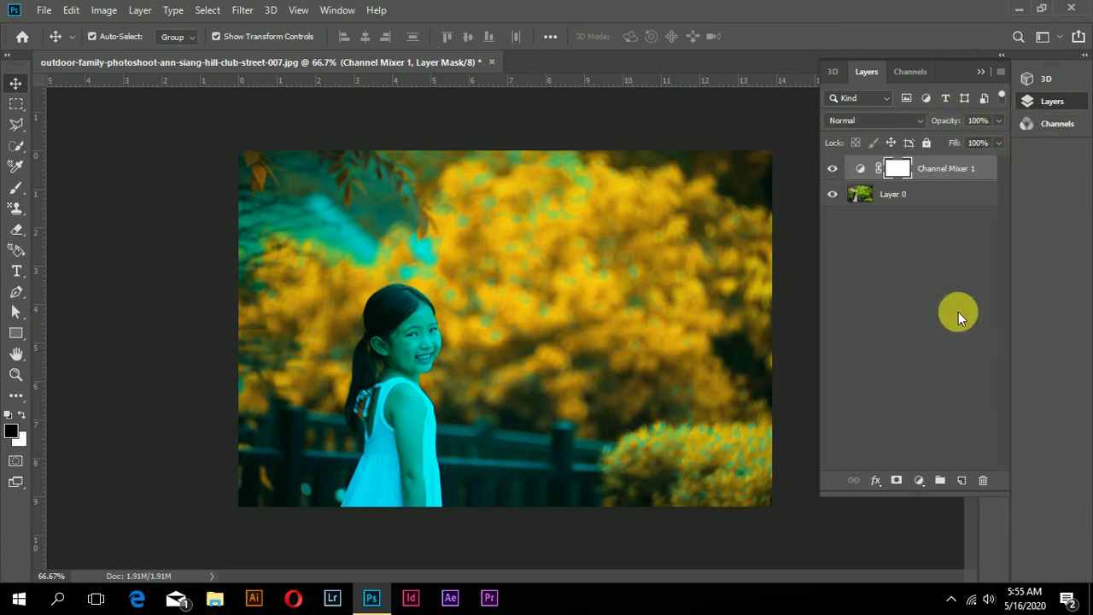
# Set the Channel Mixer layer's blend mode to Lighten and toggle its visibility to compare before and after
pyautogui.click(923, 299)
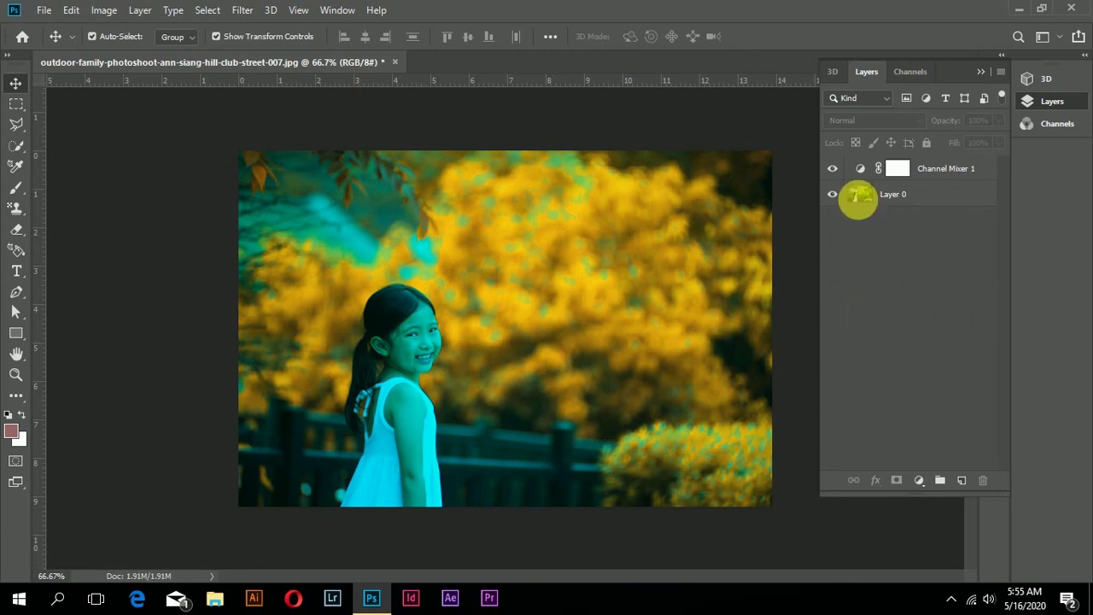
pyautogui.click(871, 179)
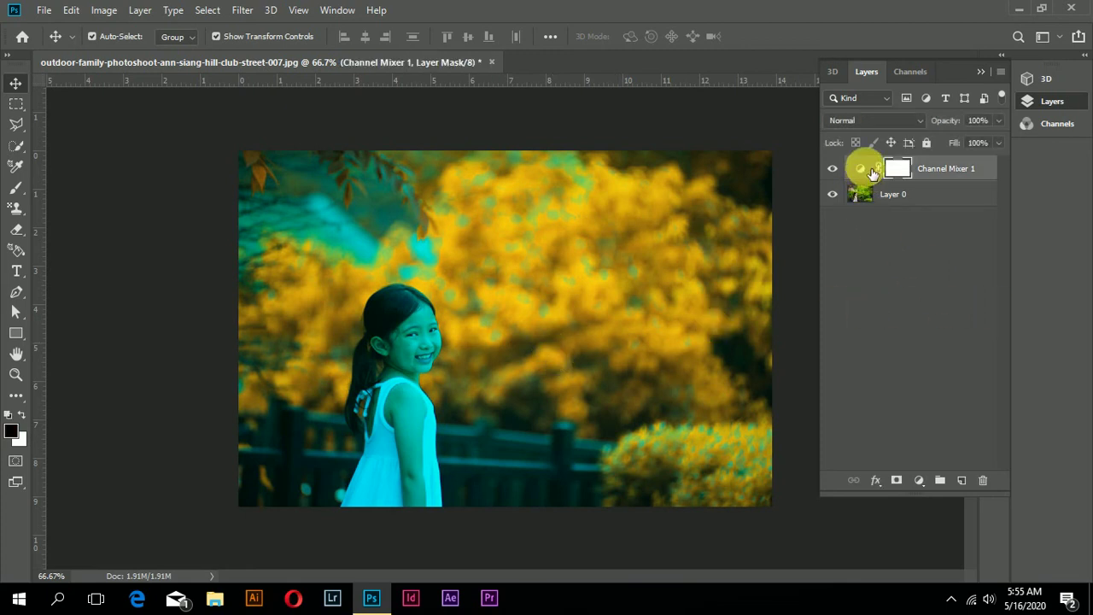
pyautogui.click(917, 120)
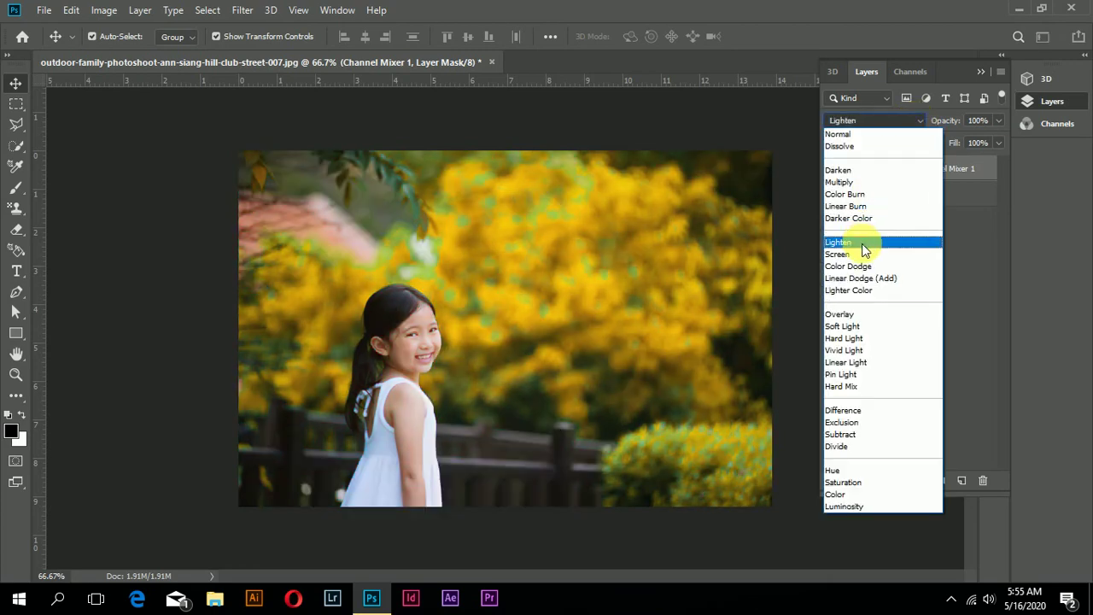
pyautogui.click(861, 243)
pyautogui.click(859, 302)
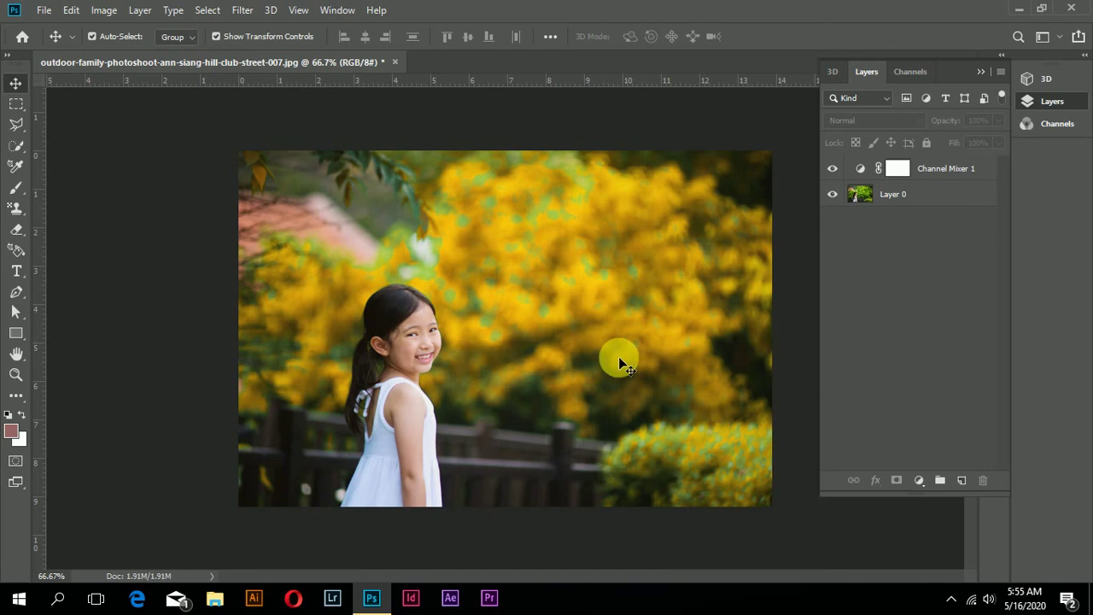
pyautogui.click(835, 171)
pyautogui.click(835, 171)
# Reopen the Channel Mixer layer's settings and set the Red value of the Red output channel to -59%
pyautogui.doubleClick(866, 173)
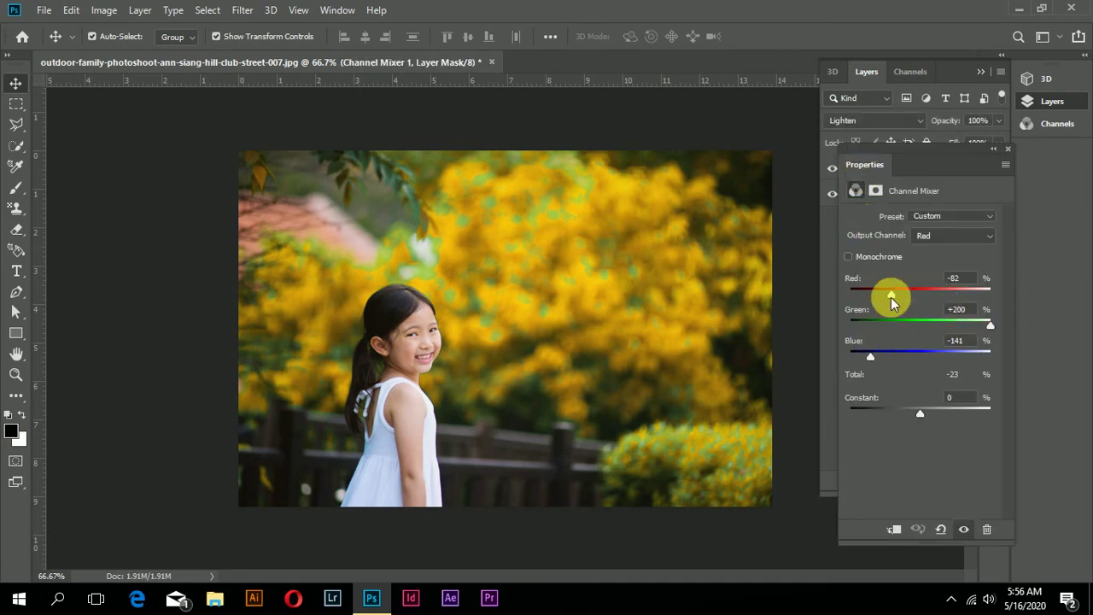
pyautogui.moveTo(893, 294)
pyautogui.mouseDown()
pyautogui.moveTo(869, 296)
pyautogui.moveTo(951, 299)
pyautogui.moveTo(875, 303)
pyautogui.moveTo(899, 305)
pyautogui.mouseUp()
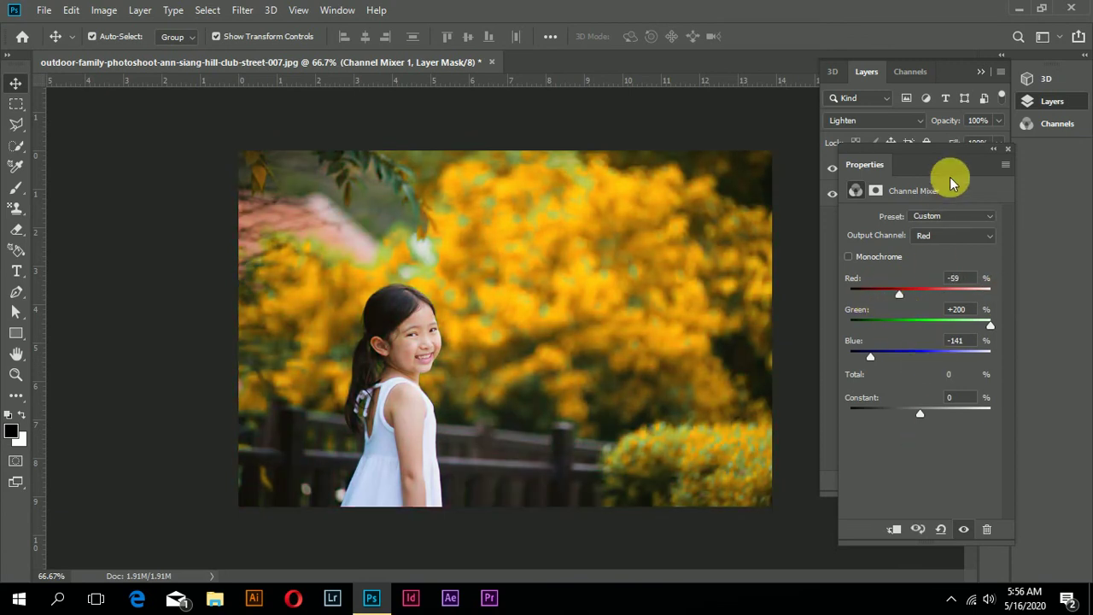